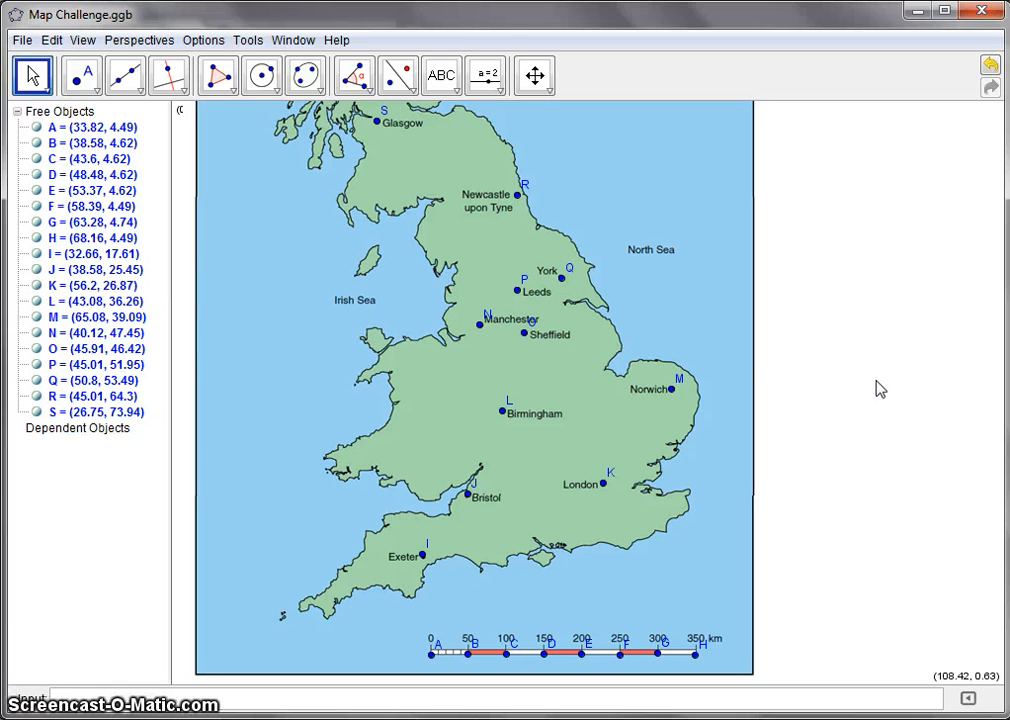
click(377, 124)
click(422, 556)
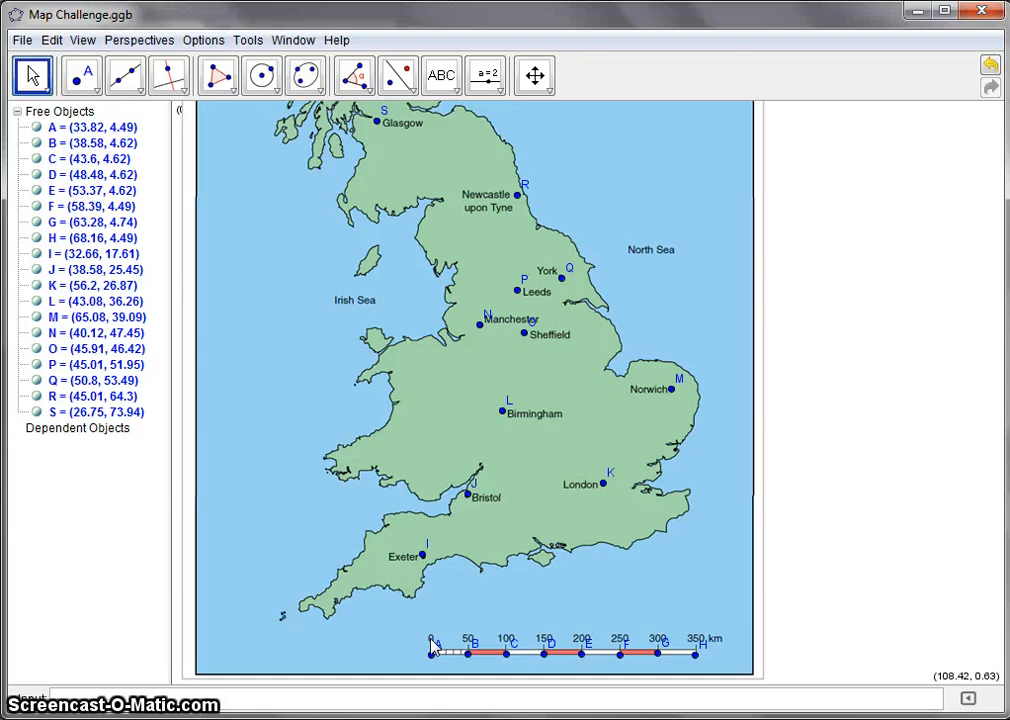
key(Page_Down)
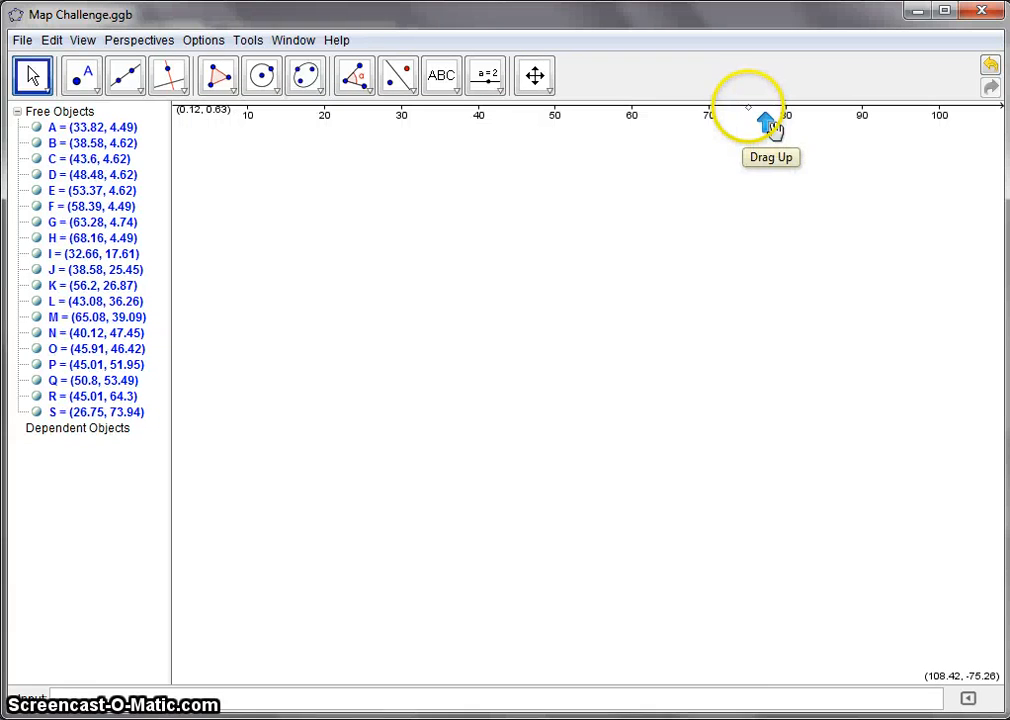
key(ctrl+z)
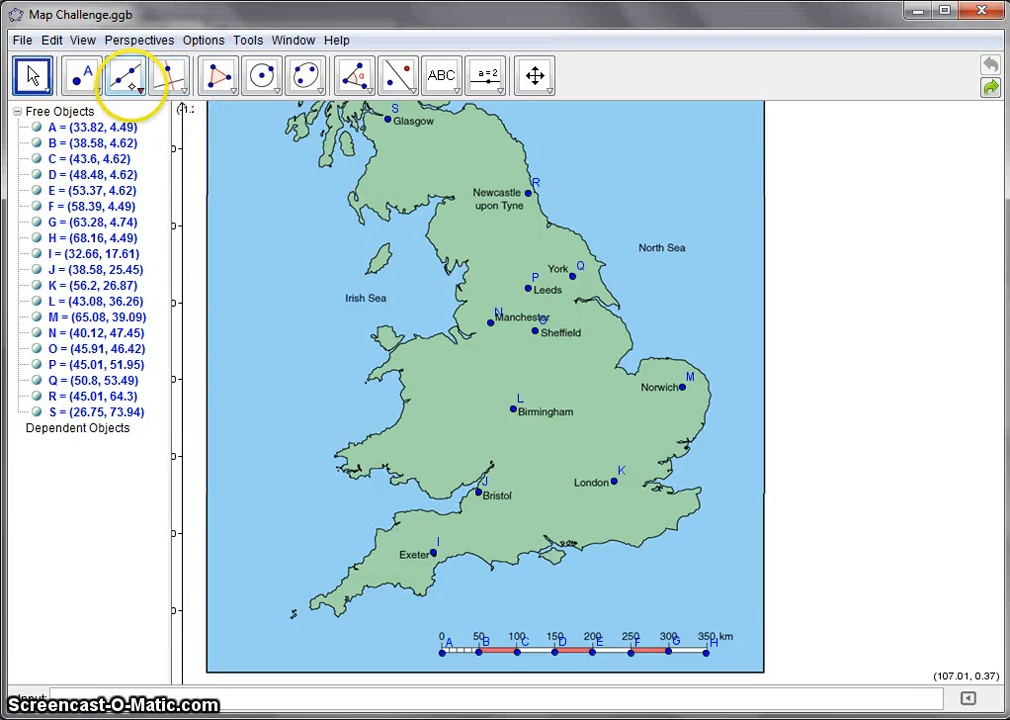
Draw a segment between the Glasgow point S and the Exeter point I.
click(127, 78)
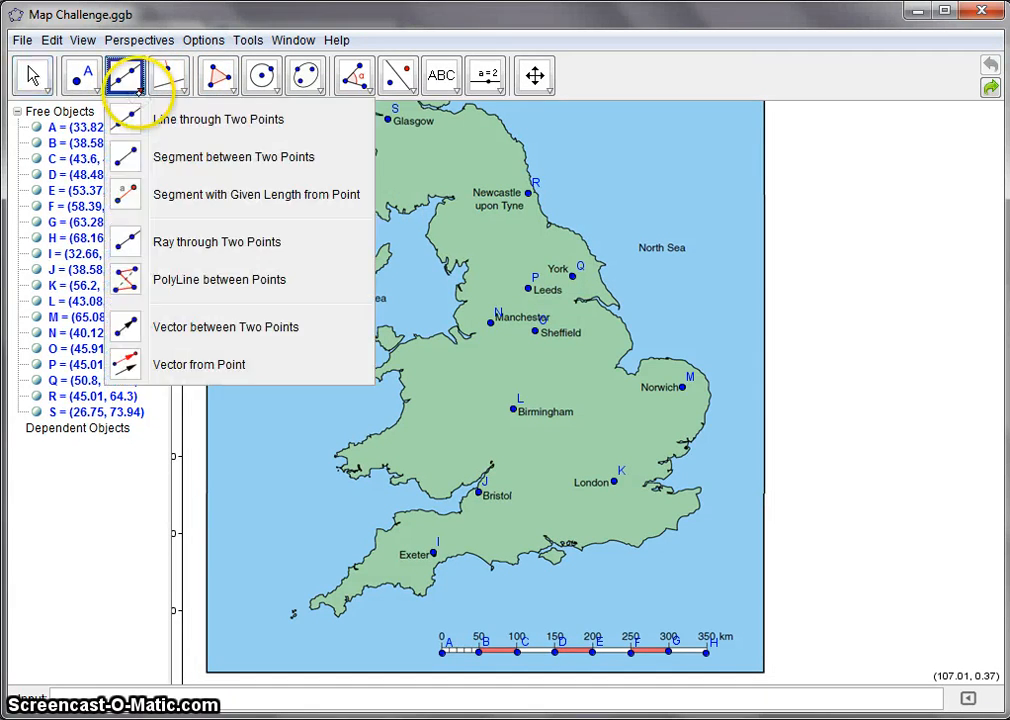
click(176, 160)
click(389, 120)
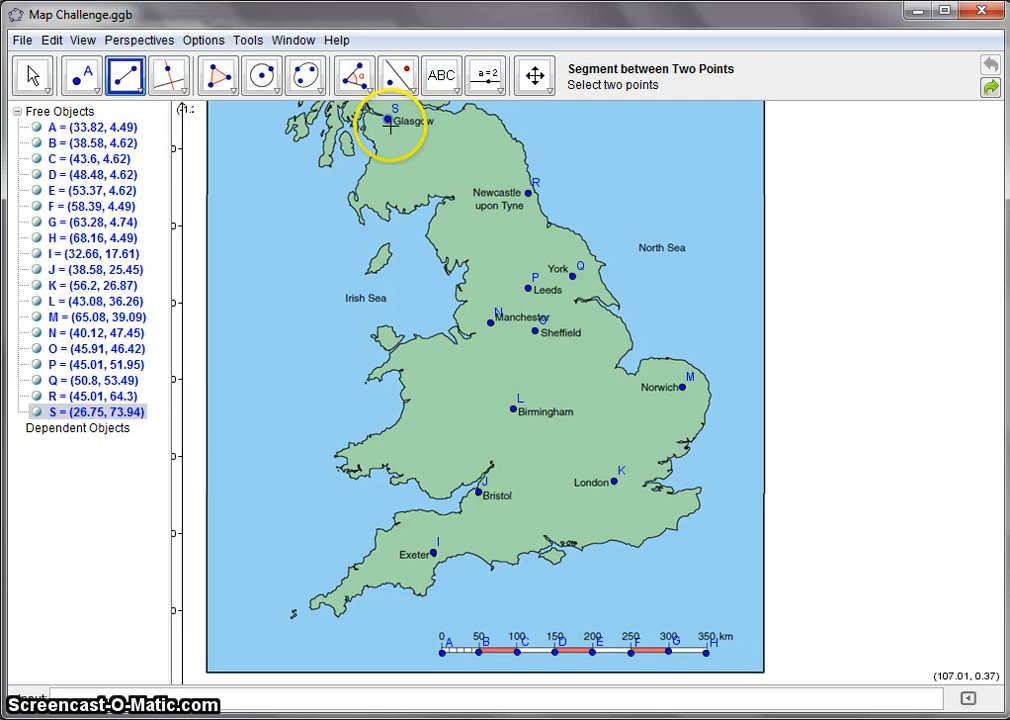
click(434, 552)
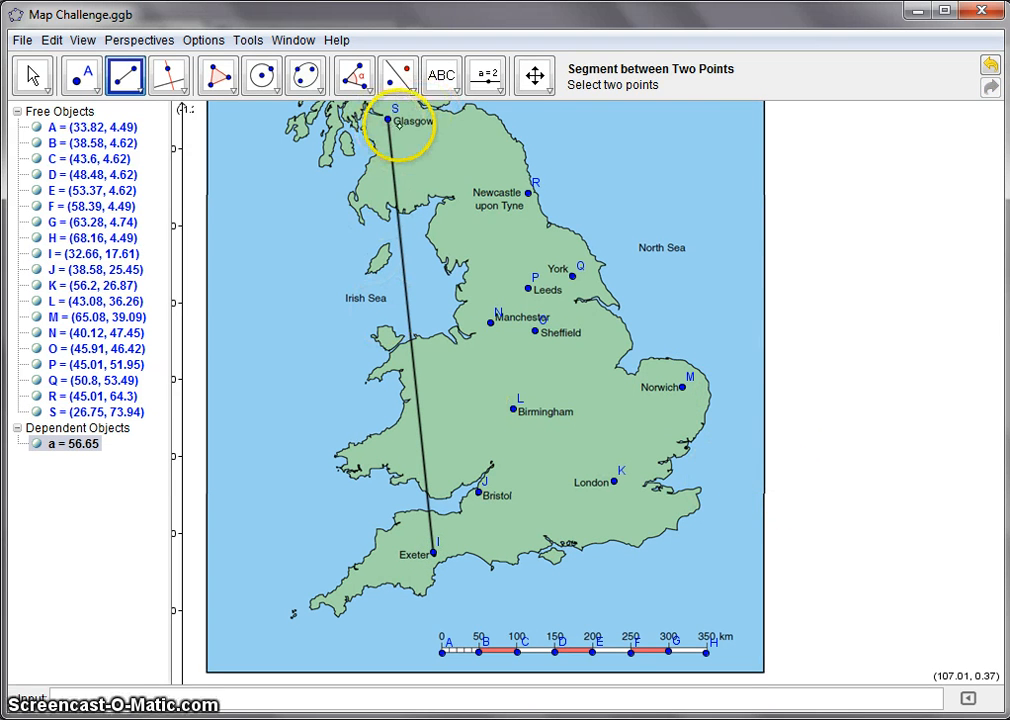
click(389, 120)
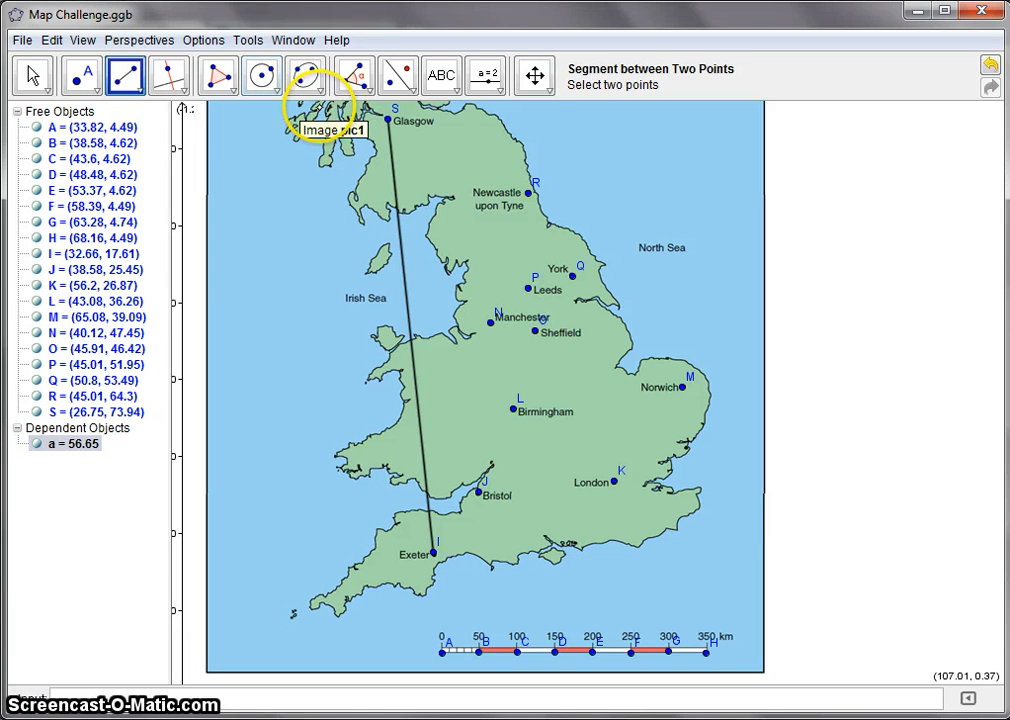
Draw a circle centred on Glasgow with the Compasses tool, taking the 50 km radius from scale points A and B.
click(276, 88)
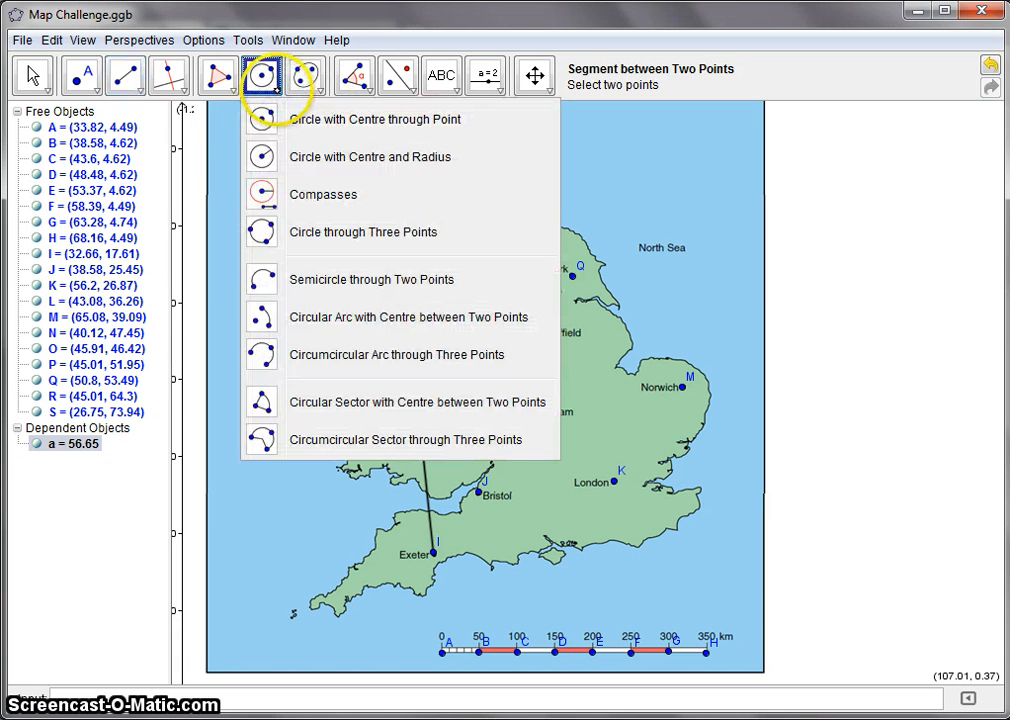
click(326, 197)
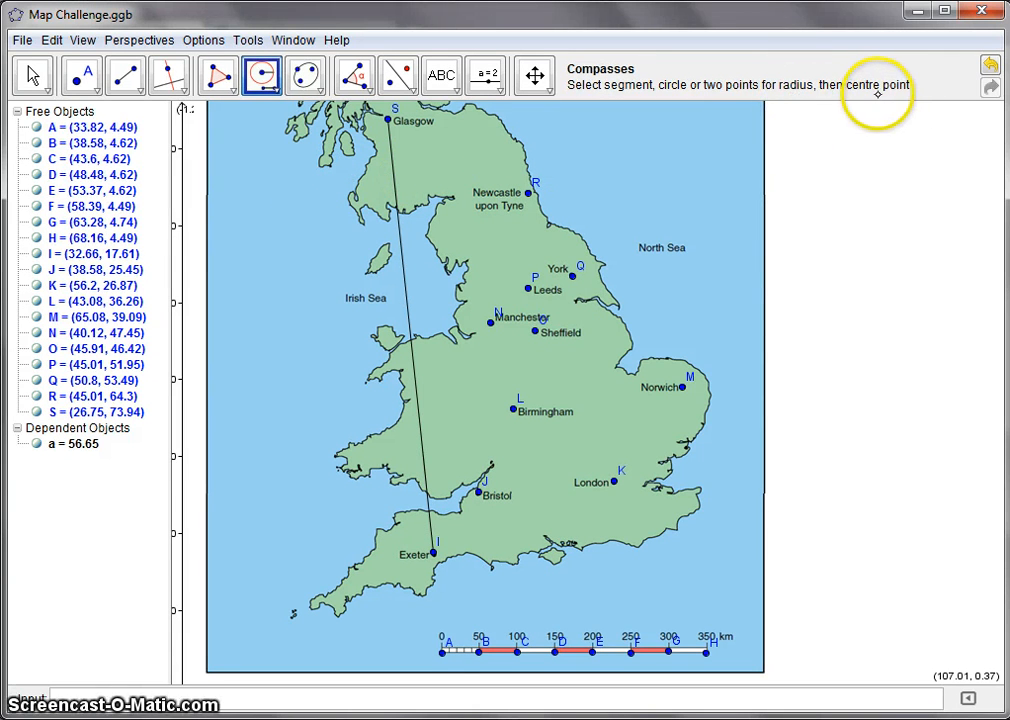
click(445, 651)
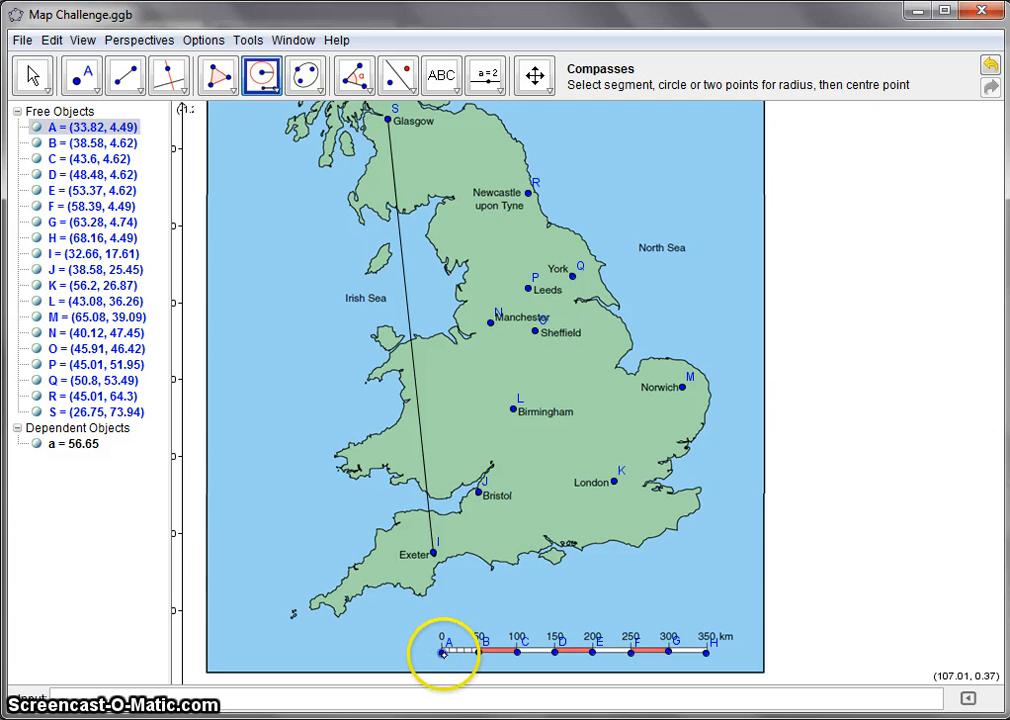
click(479, 651)
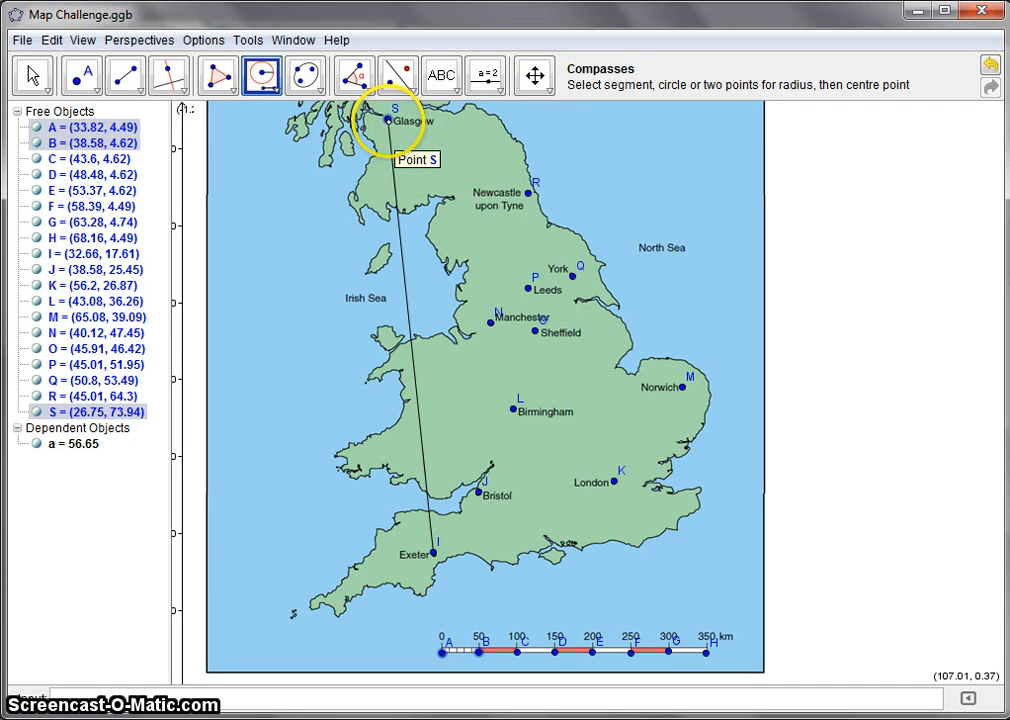
click(388, 120)
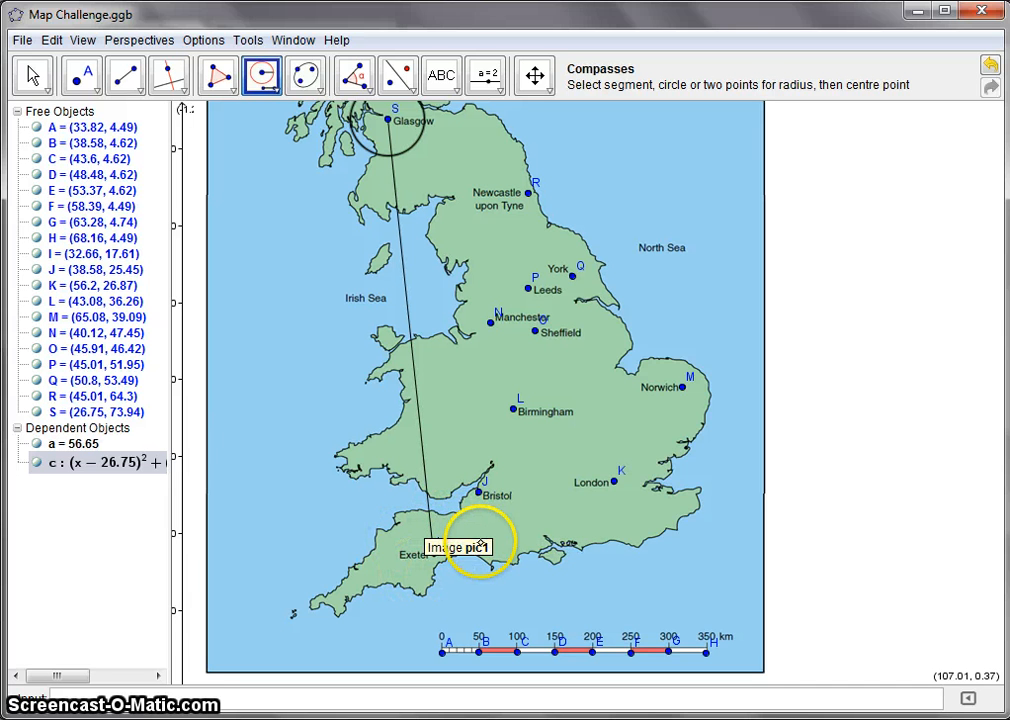
Draw a matching circle centred on Exeter with the Compasses tool, using the 50 km distance between A and B.
click(272, 88)
click(325, 192)
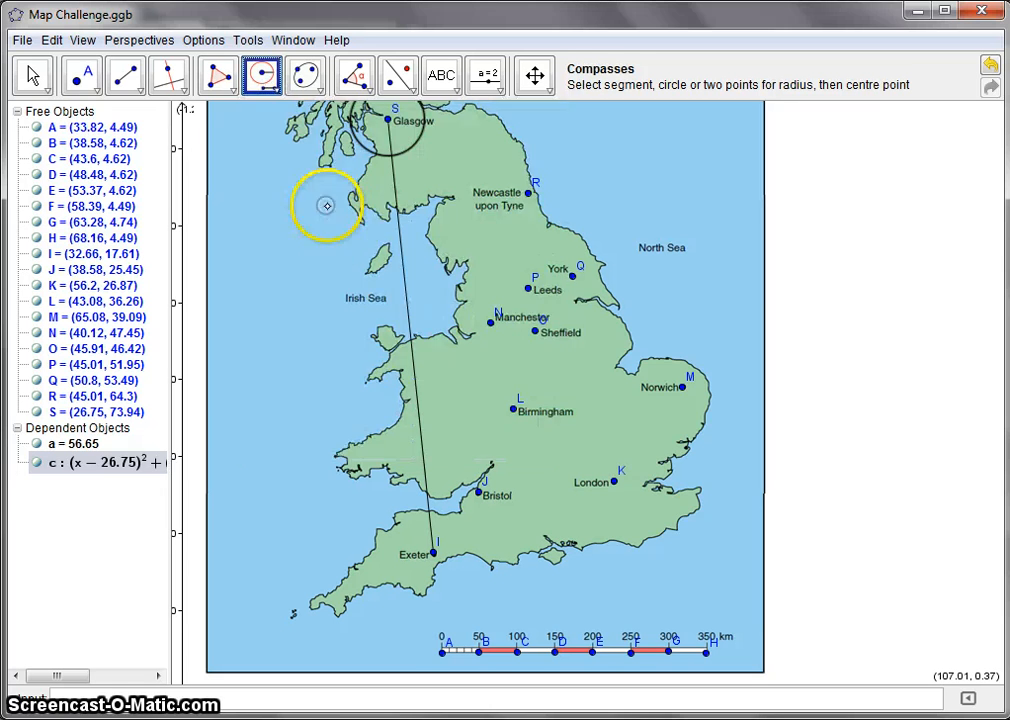
click(441, 652)
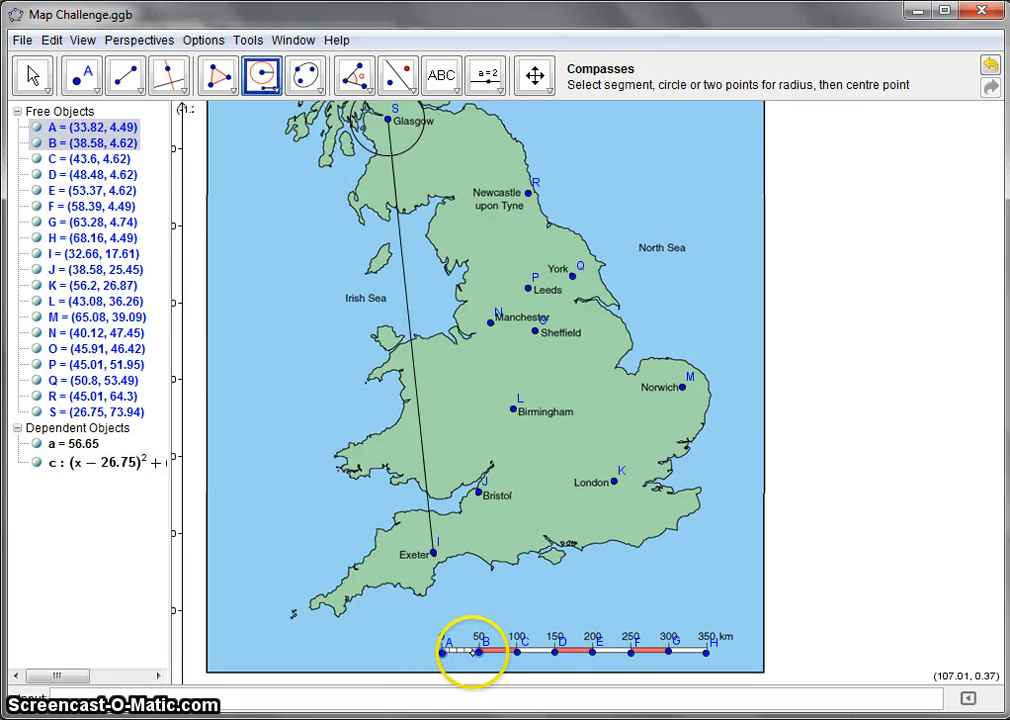
click(479, 651)
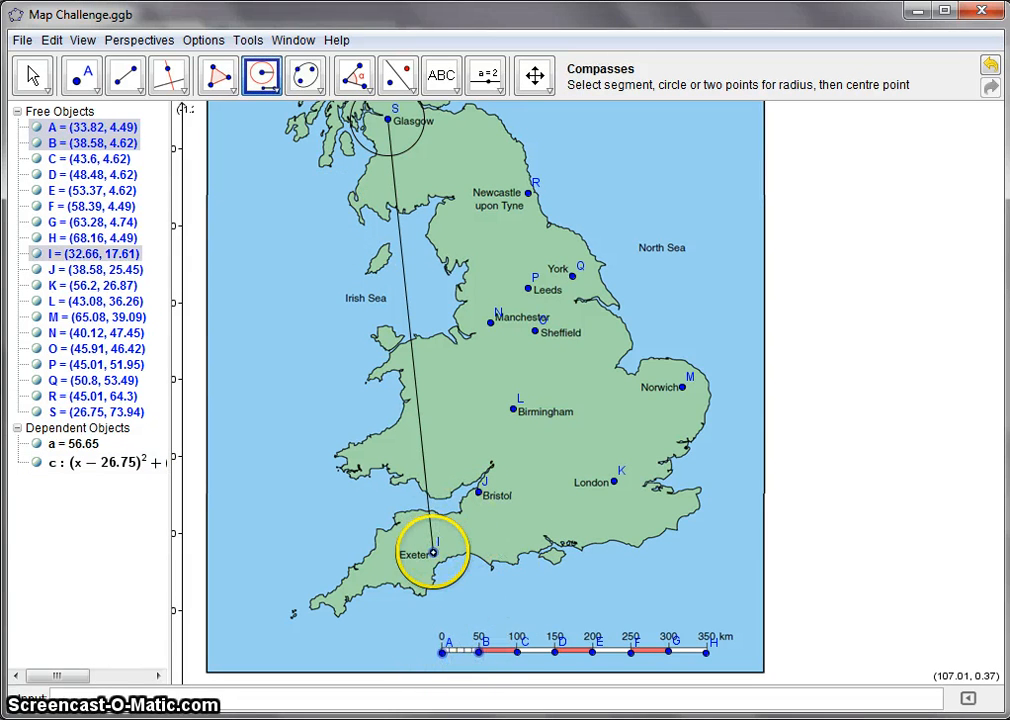
click(433, 552)
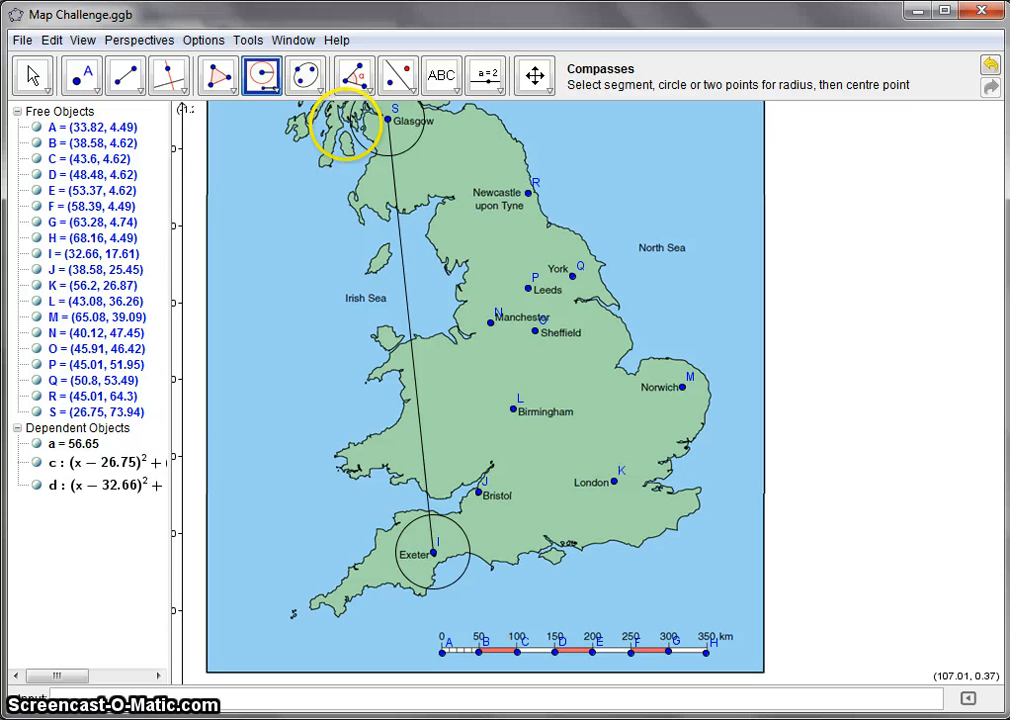
Construct the common tangents of the Glasgow and Exeter circles.
click(181, 88)
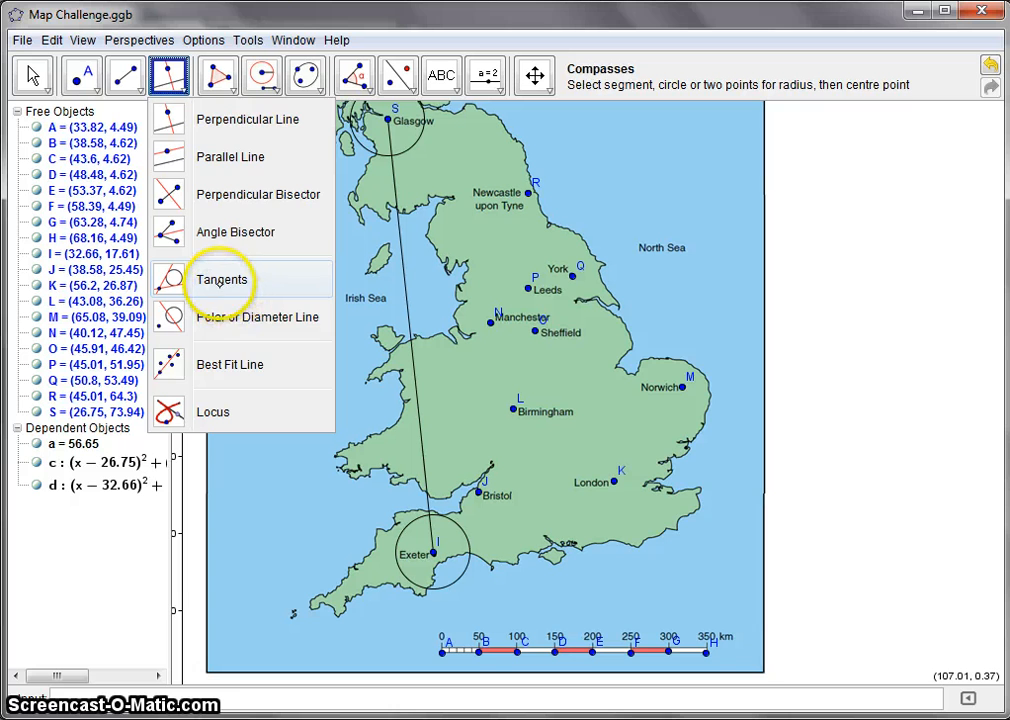
click(222, 281)
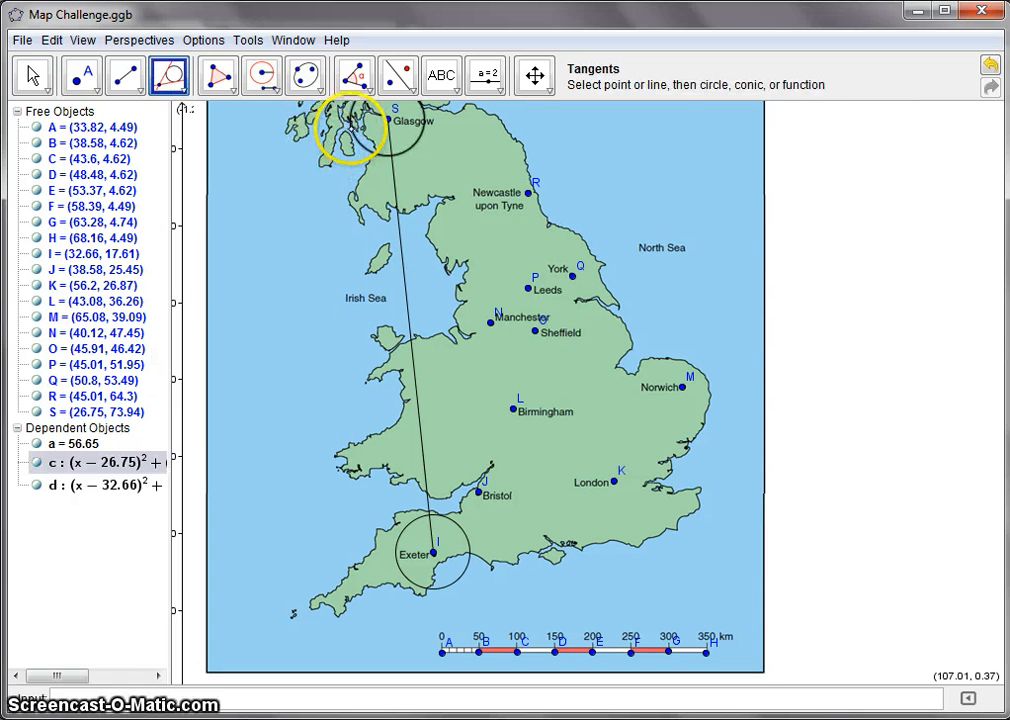
click(397, 548)
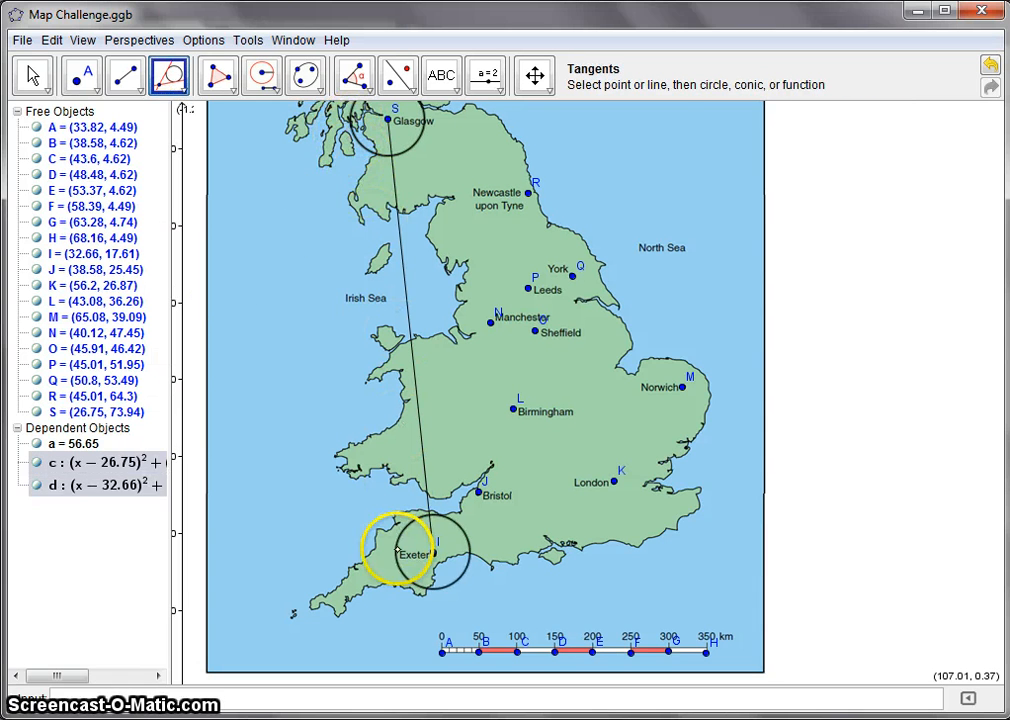
click(397, 555)
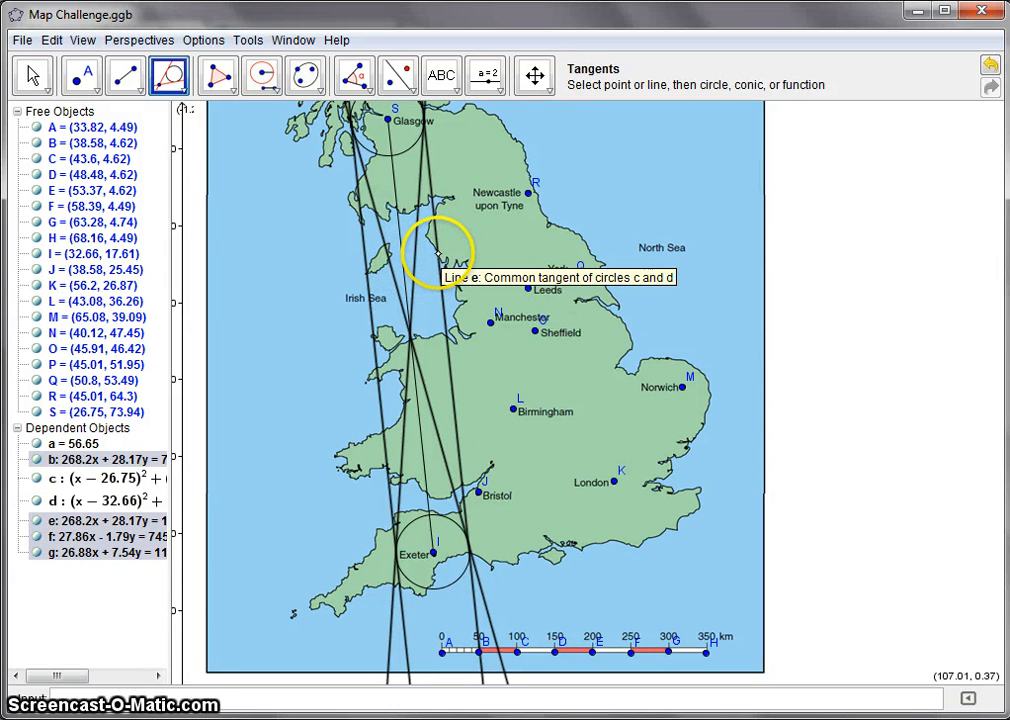
click(414, 262)
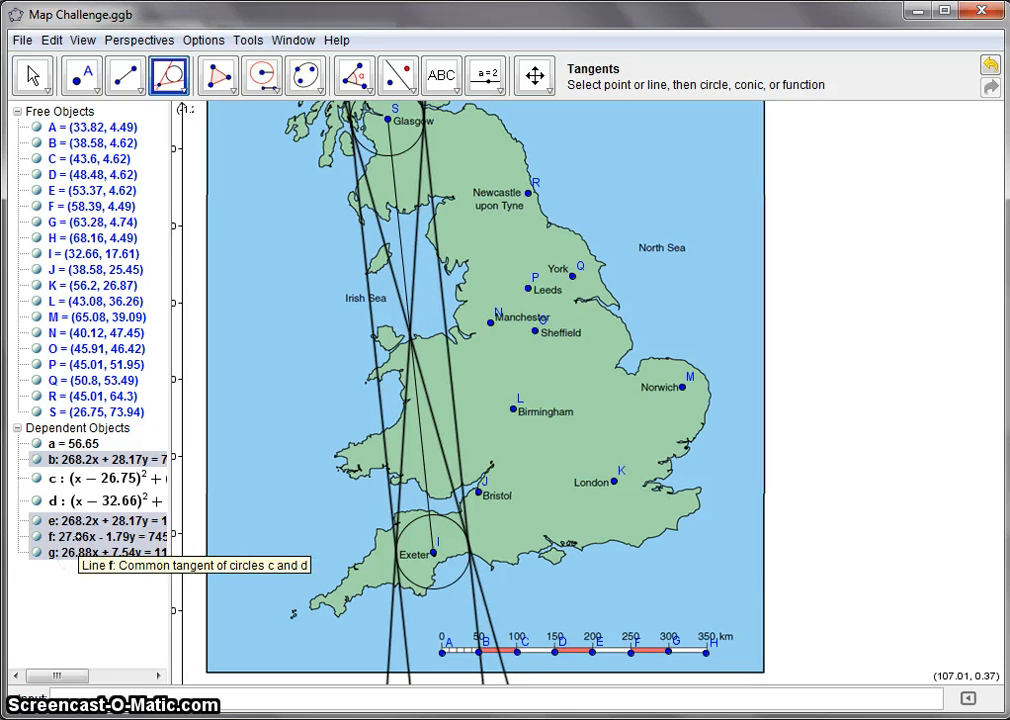
Hide tangents g and f, which cross between the two circles, keeping only the two outer tangents.
click(33, 74)
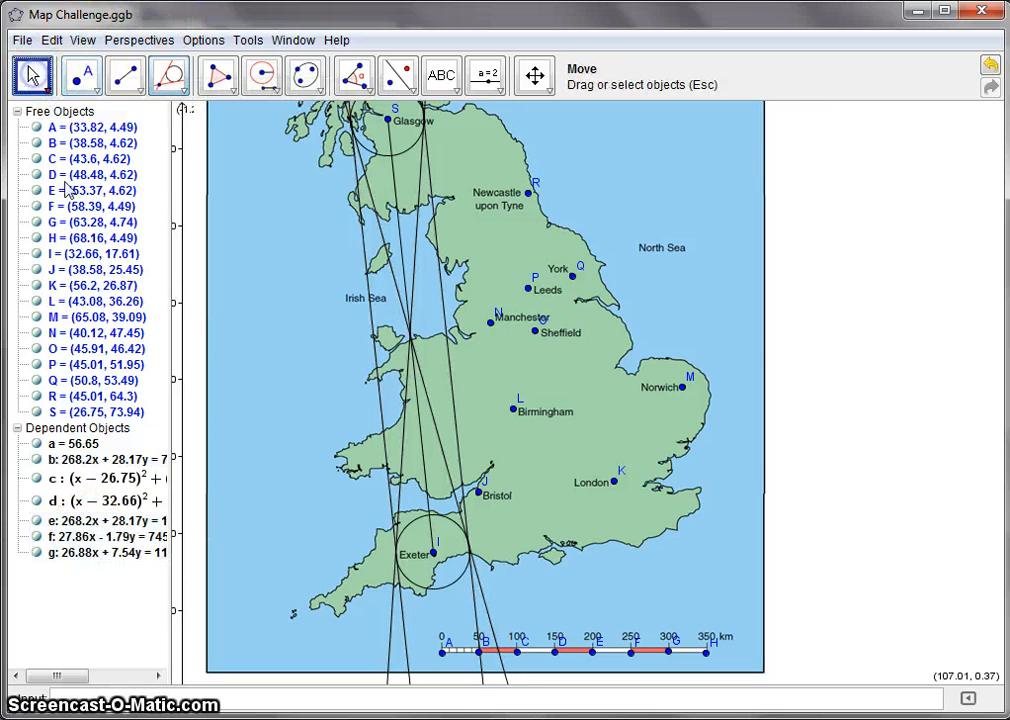
click(37, 552)
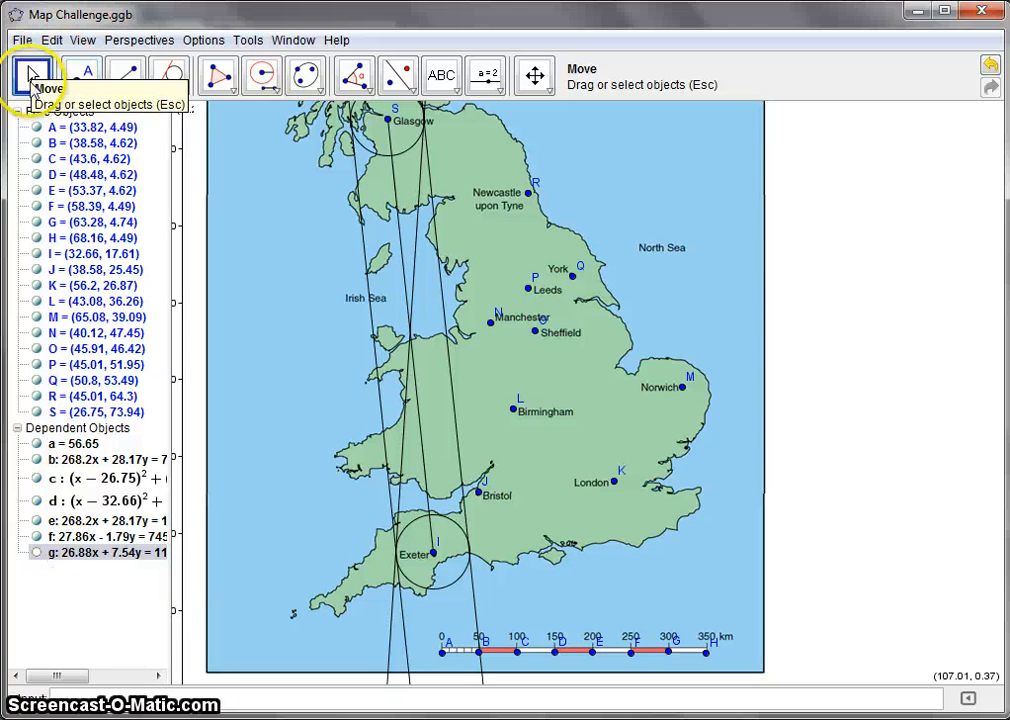
click(37, 553)
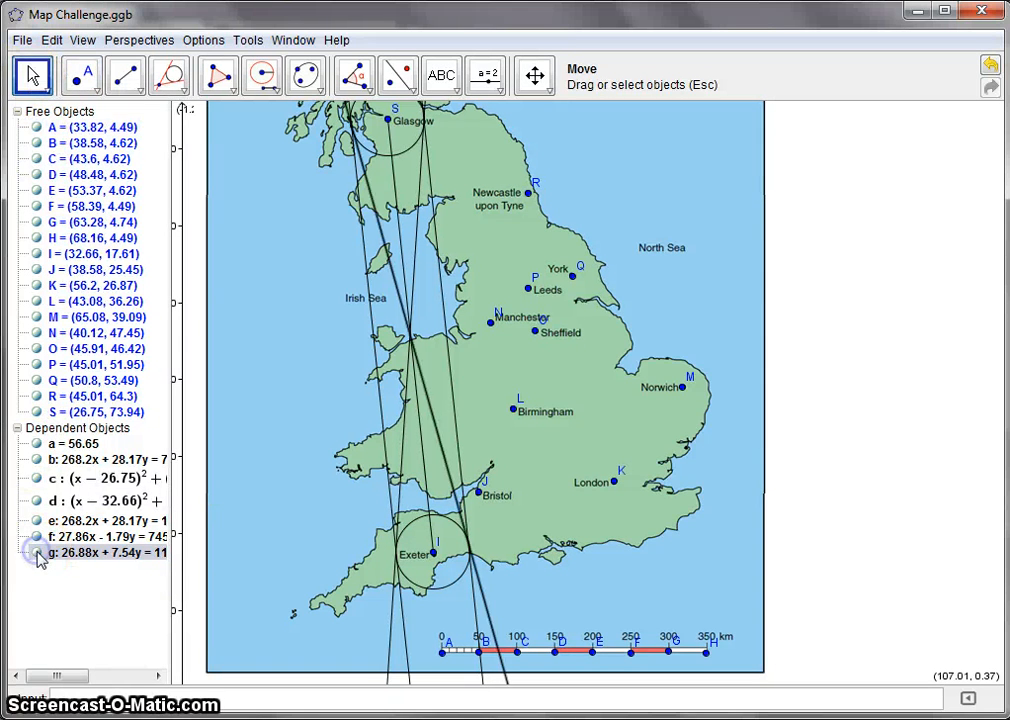
click(37, 553)
click(37, 553)
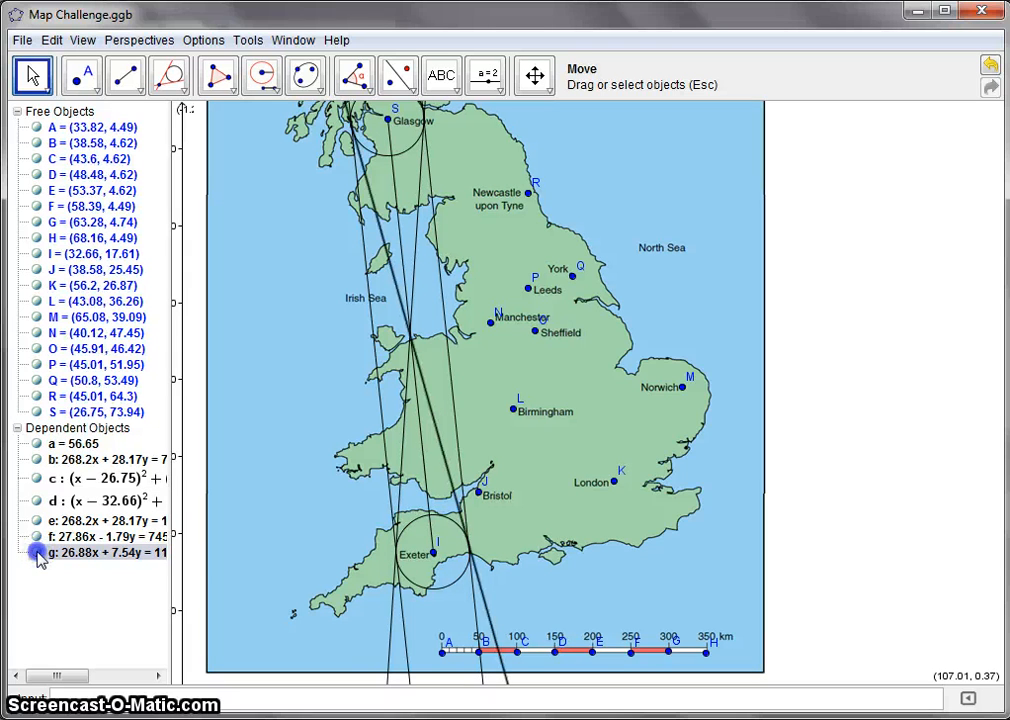
click(37, 553)
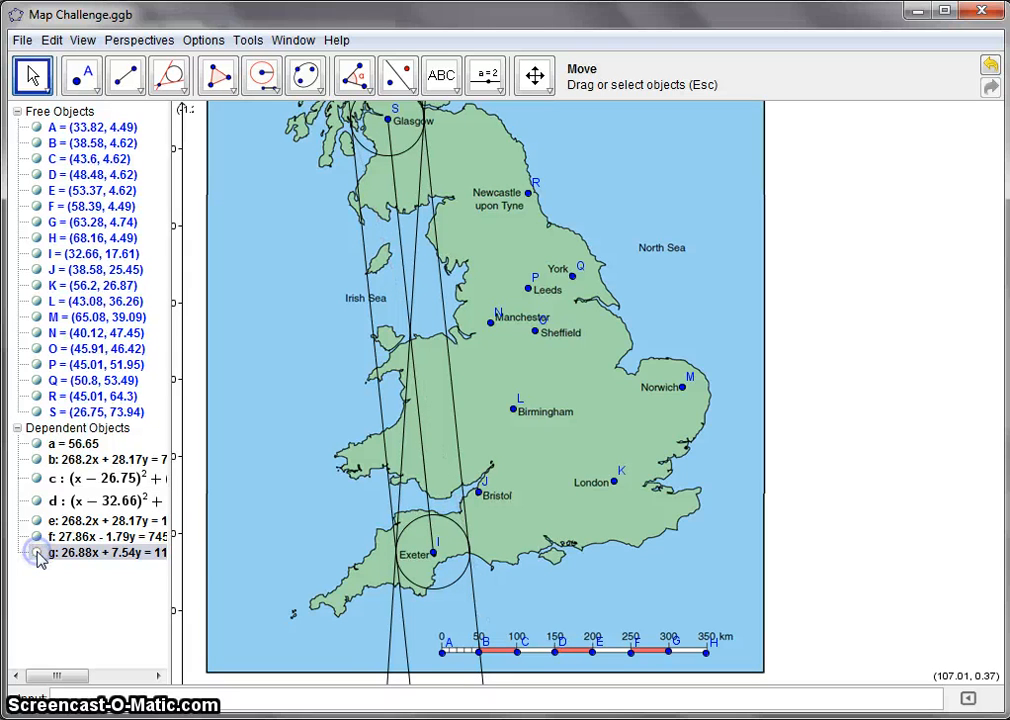
click(416, 238)
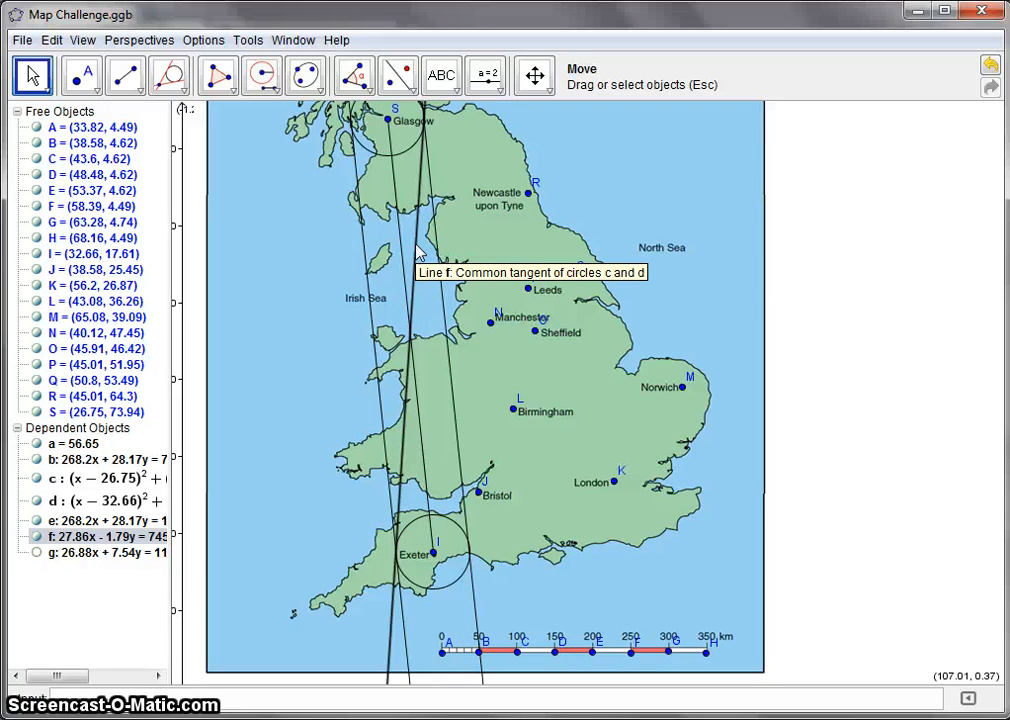
click(418, 250)
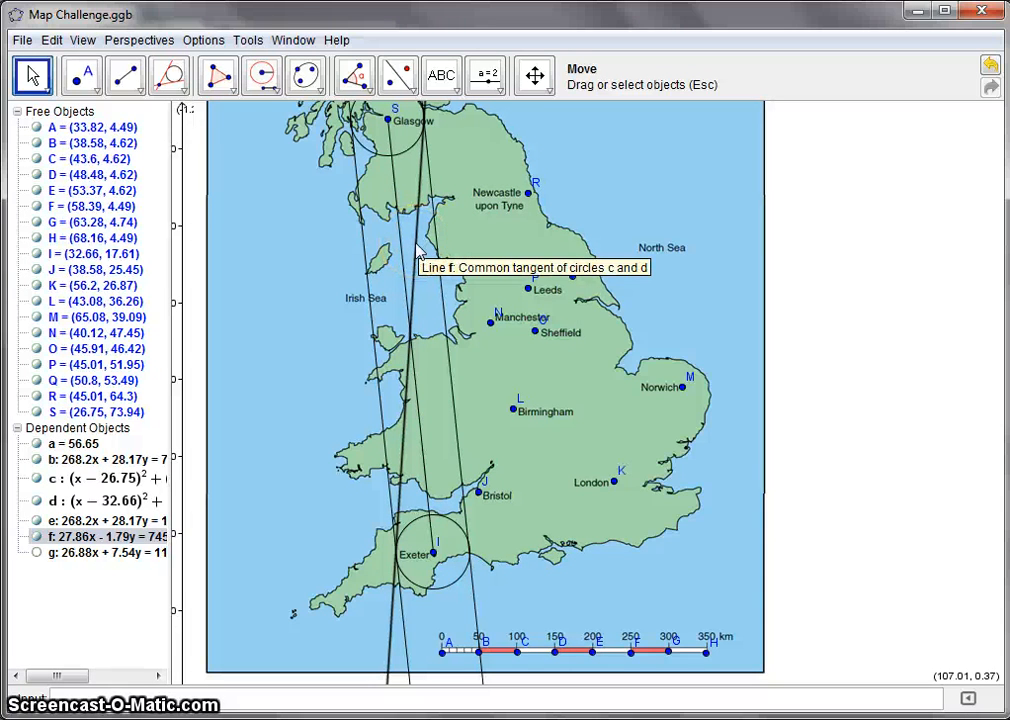
click(36, 537)
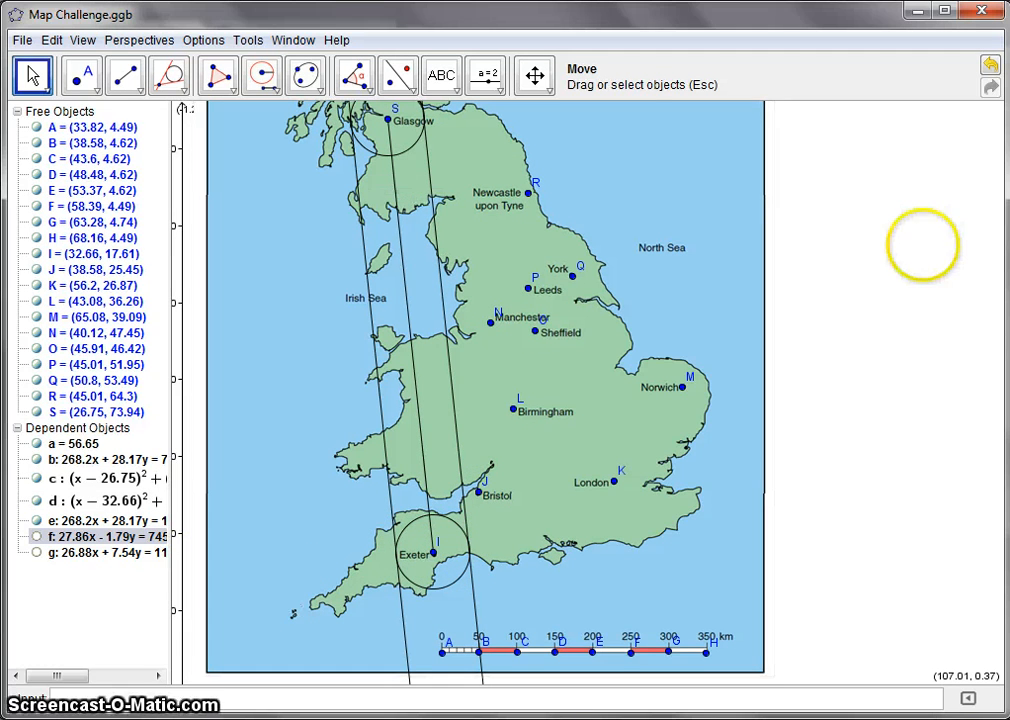
Try to shade the strip between the two outer tangents from Glasgow to Exeter with freehand Pen tool strokes.
click(448, 78)
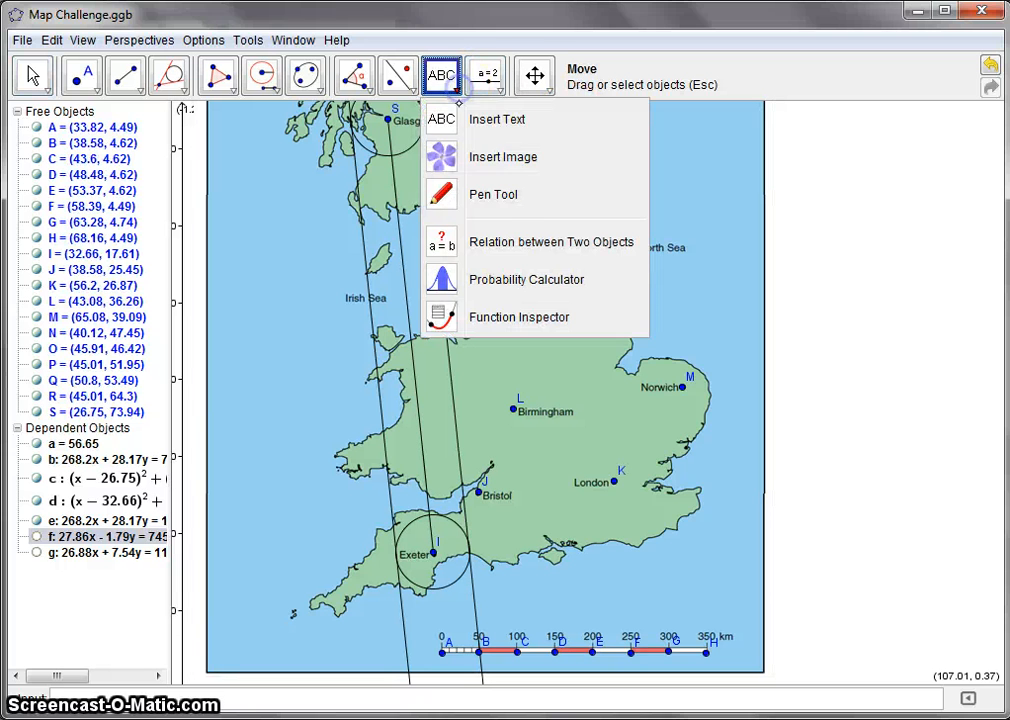
click(493, 194)
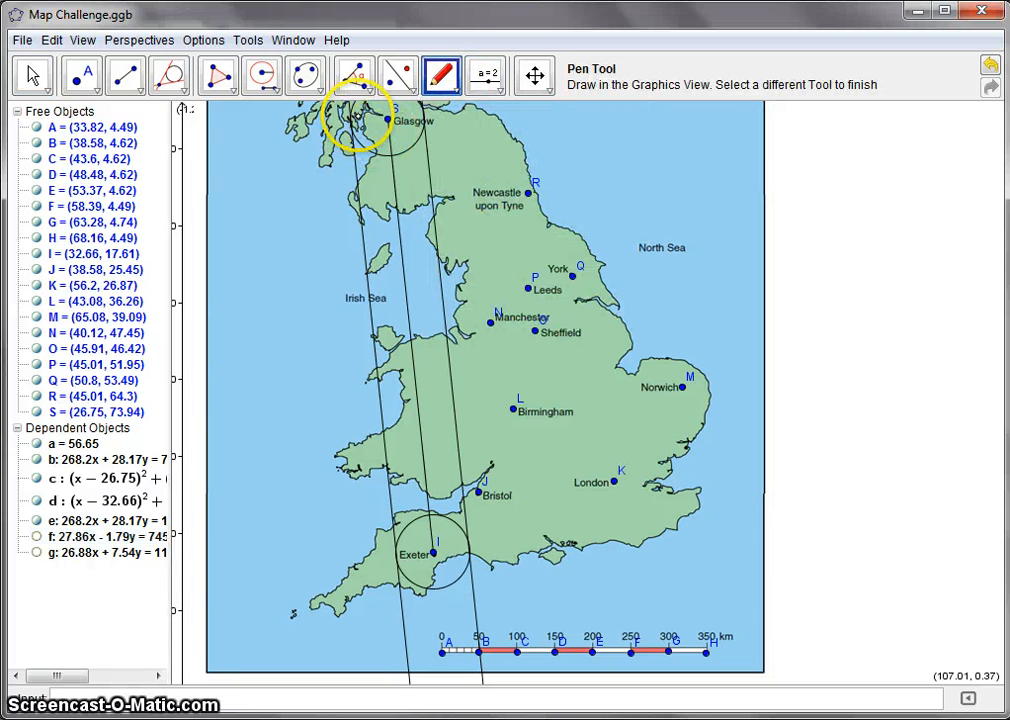
mouse_move(382, 102)
mouse_down()
mouse_move(367, 131)
mouse_move(384, 131)
mouse_move(361, 173)
mouse_move(417, 131)
mouse_move(381, 205)
mouse_move(420, 191)
mouse_move(381, 252)
mouse_move(428, 214)
mouse_move(386, 288)
mouse_up()
drag(386, 288, 397, 277)
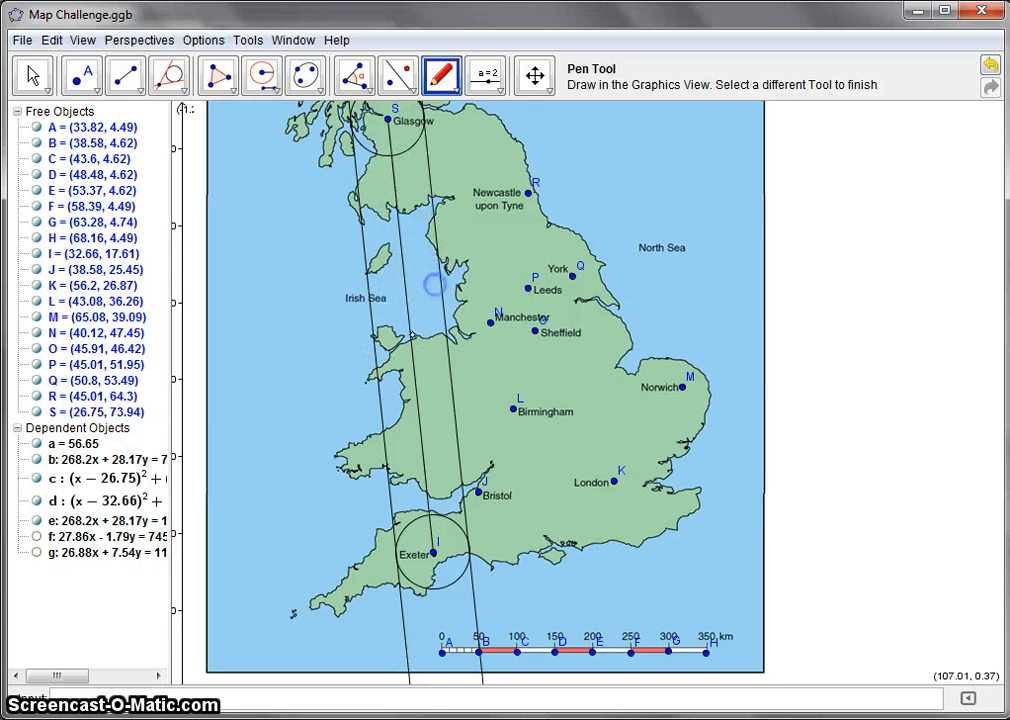
mouse_move(418, 345)
mouse_down()
mouse_move(389, 374)
mouse_move(438, 372)
mouse_up()
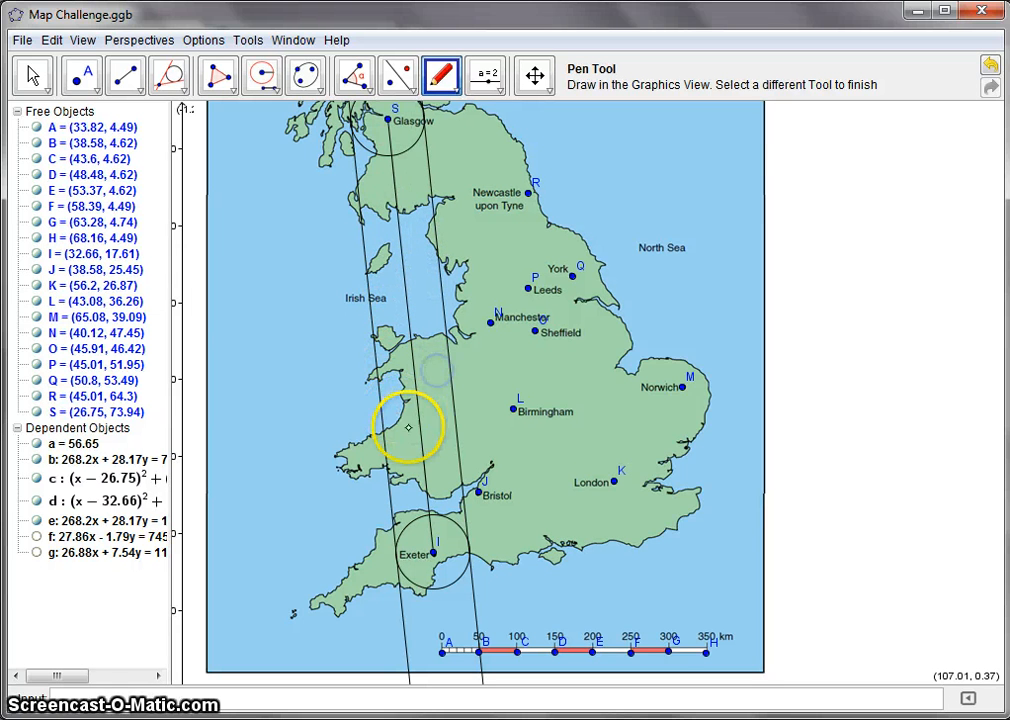
drag(404, 442, 448, 411)
drag(403, 486, 446, 451)
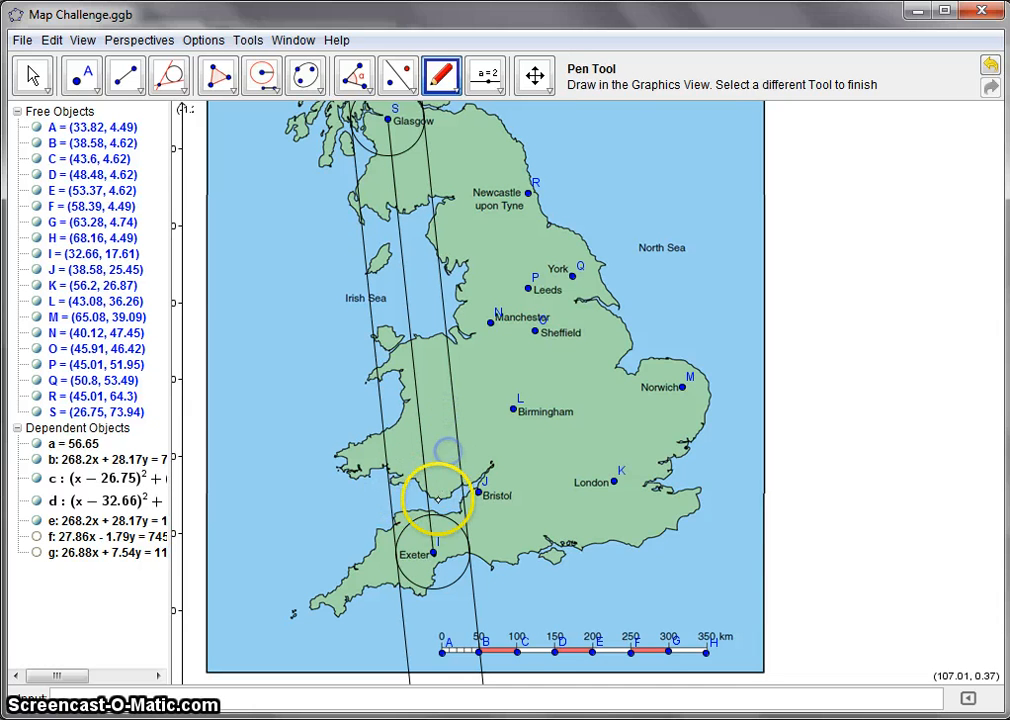
drag(420, 518, 434, 505)
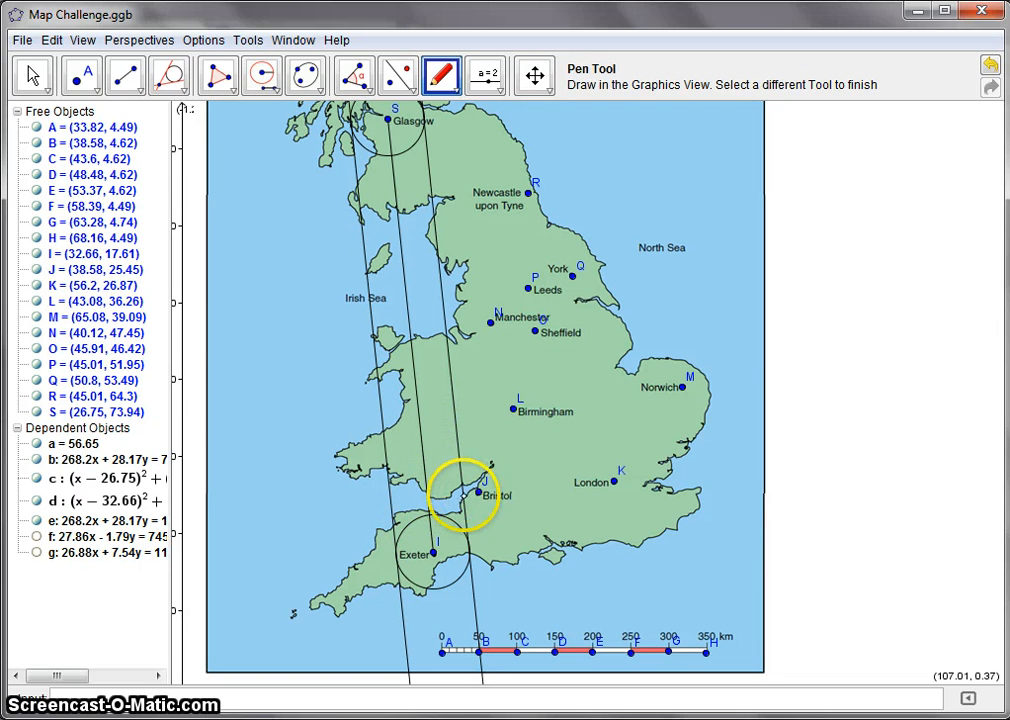